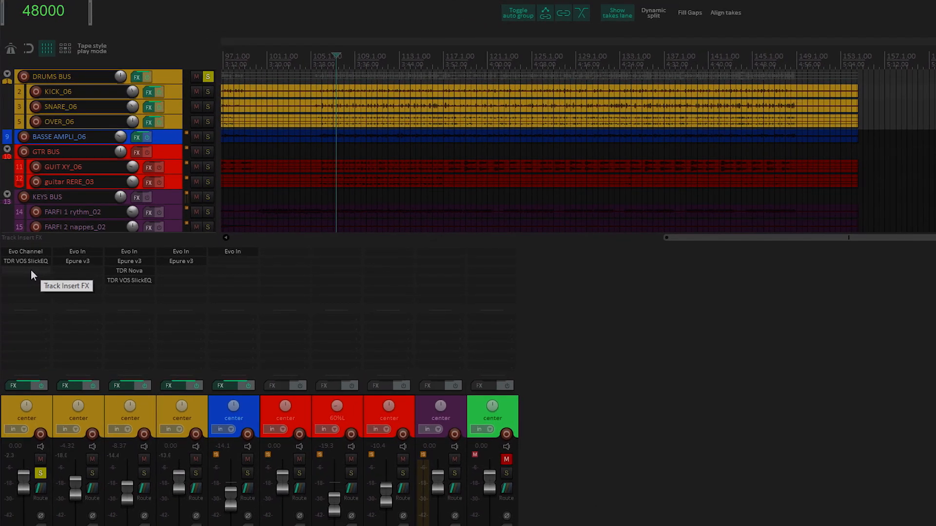
# Step: Insert the Solera v3 plugin on the DRUMS BUS track's insert FX
pyautogui.doubleClick(31, 270)
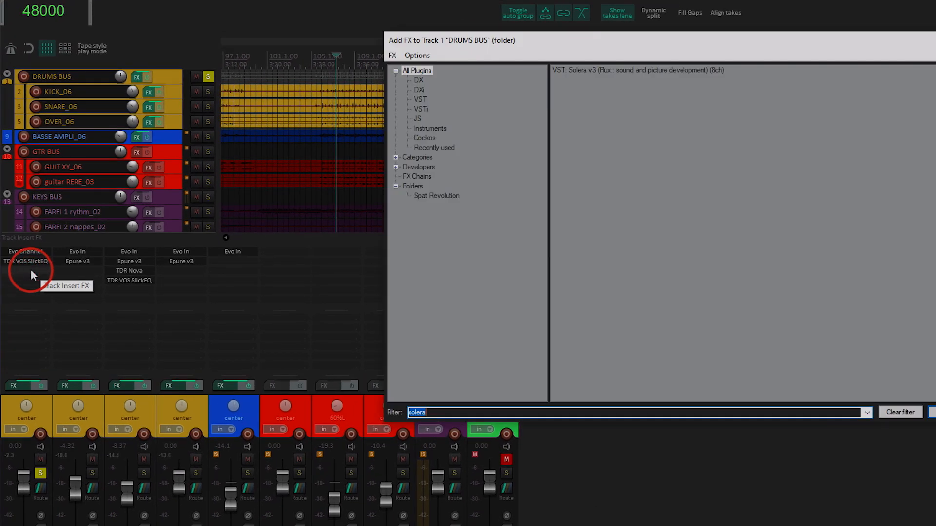
pyautogui.press('Return')
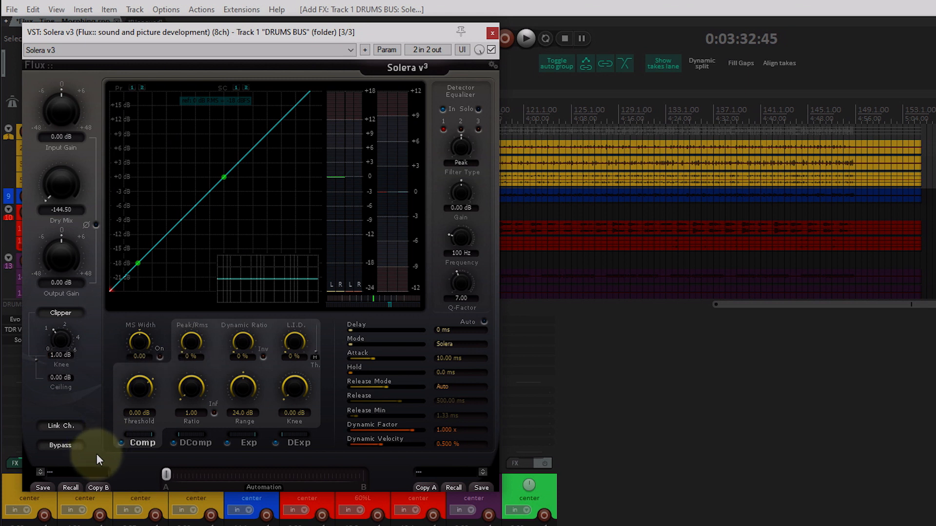
# Step: Load the user preset "DComp: Drum Focus - Copy" into slot A and "Comp: Fast Solera Auto DI, RI + Angel's Share - Copy" into slot B
pyautogui.click(60, 471)
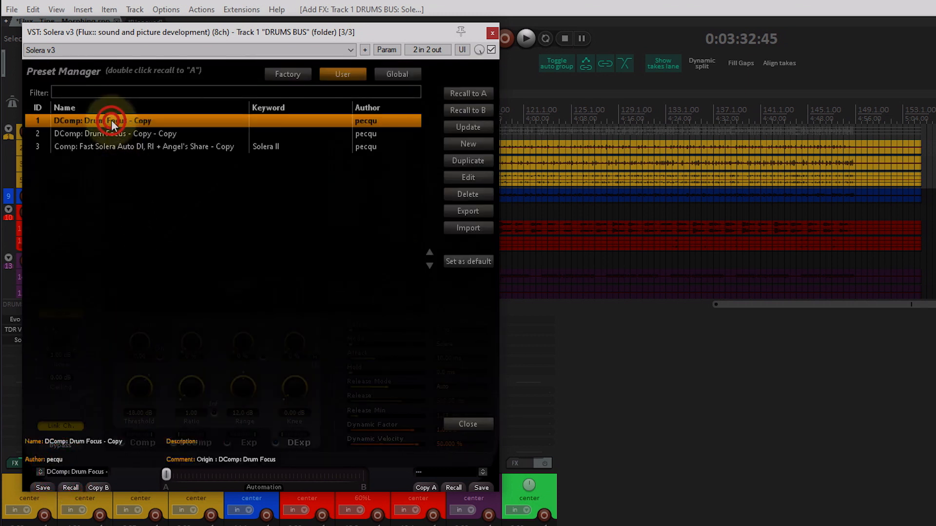
pyautogui.doubleClick(111, 121)
pyautogui.click(451, 485)
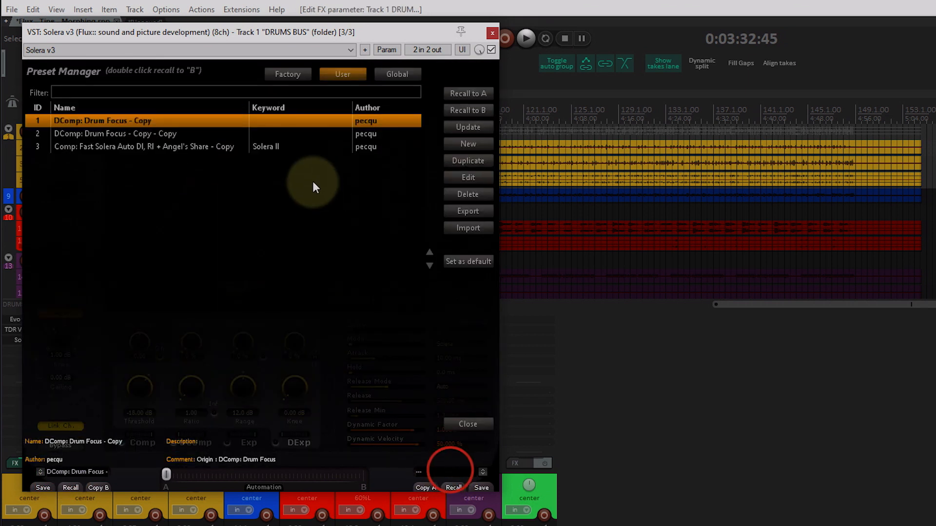
pyautogui.doubleClick(233, 139)
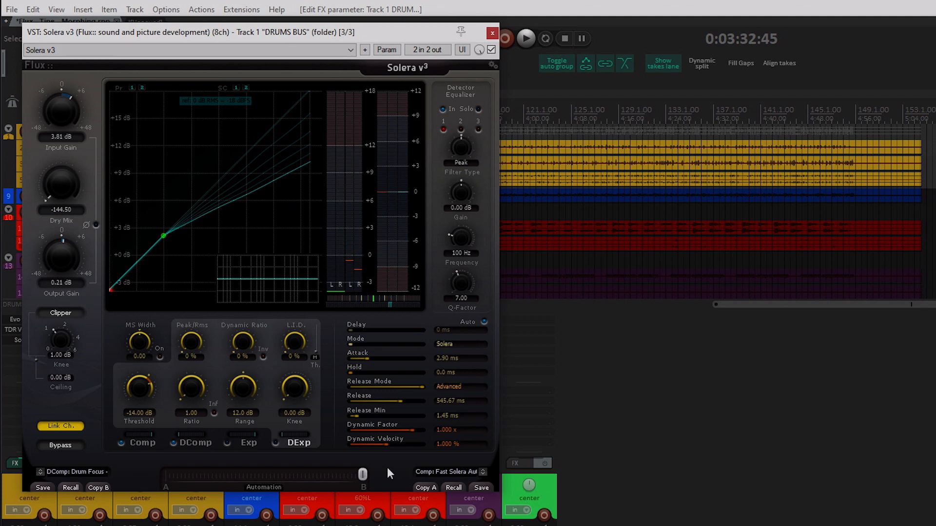
# Step: Play the project while sweeping the morph slider from B to A to compare the two presets
pyautogui.press('space')
pyautogui.click(361, 473)
pyautogui.moveTo(361, 472); pyautogui.dragTo(164, 471)
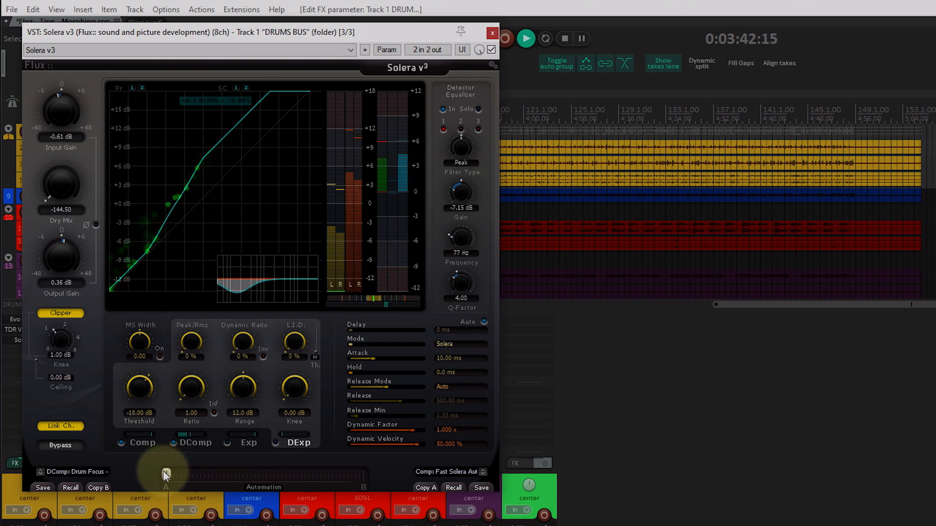
pyautogui.press('space')
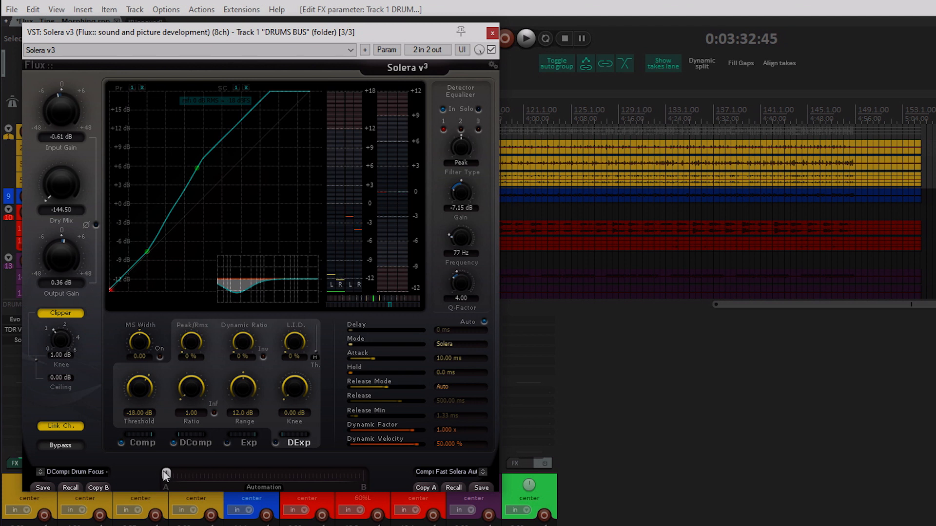
pyautogui.click(166, 474)
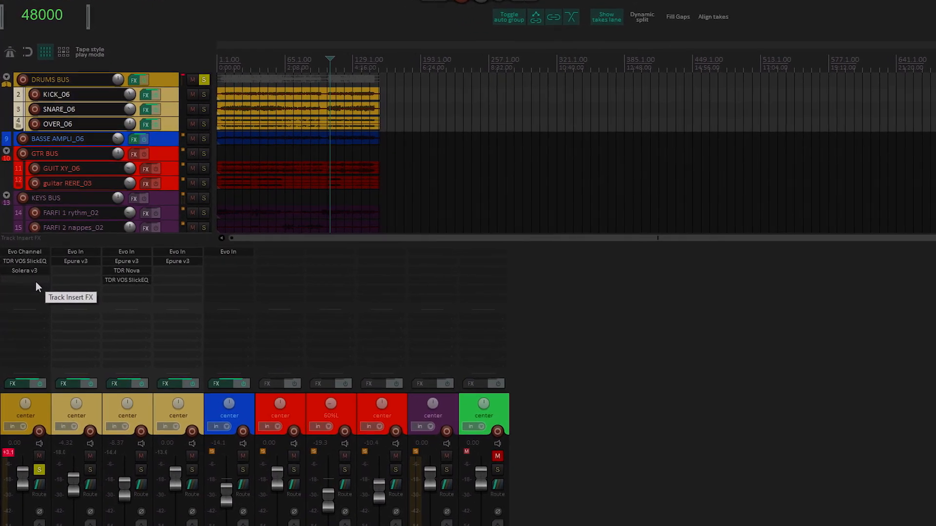
# Step: Insert the Epure v3 plugin on the DRUMS BUS track after Solera v3
pyautogui.doubleClick(39, 283)
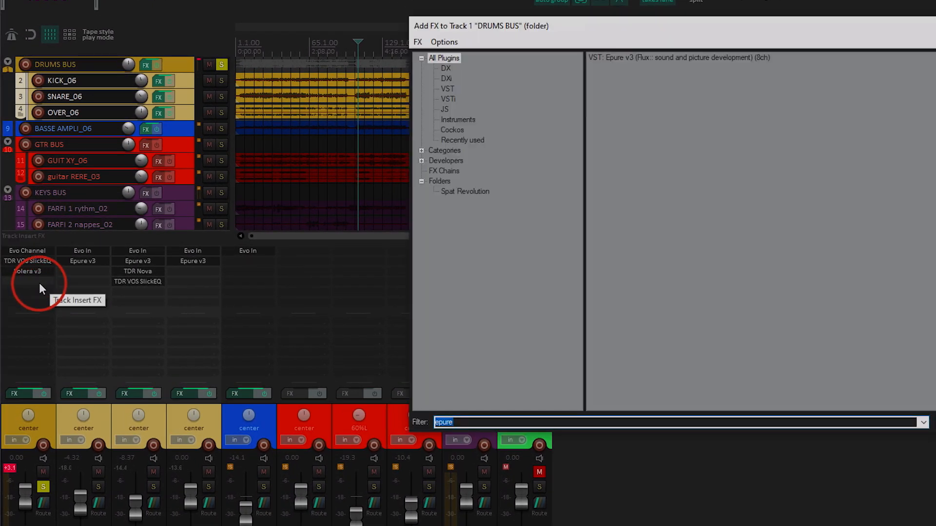
pyautogui.press('Down')
pyautogui.press('Return')
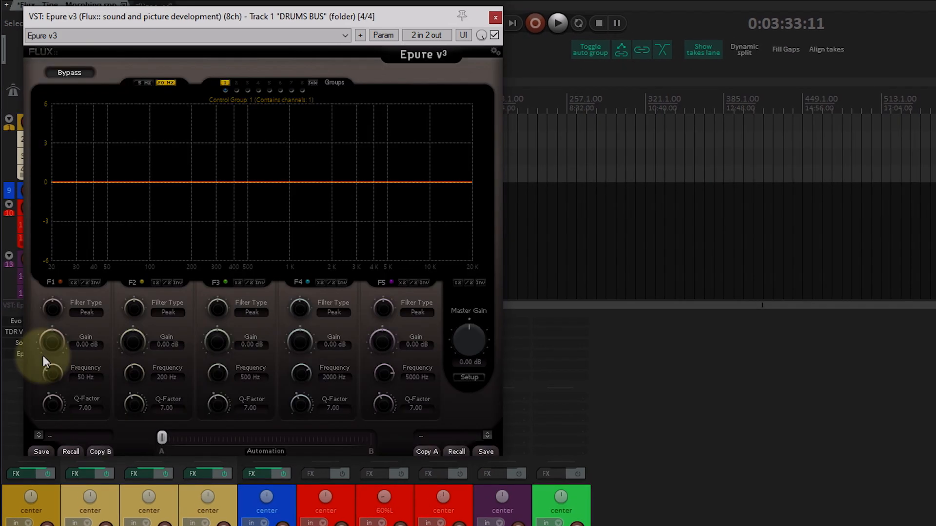
# Step: In setting A, set band F1 to Low Cut at 466 Hz and band F5 to High Cut at 3182 Hz while playing
pyautogui.moveTo(51, 311)
pyautogui.mouseDown()
pyautogui.moveTo(47, 371)
pyautogui.moveTo(54, 324)
pyautogui.mouseUp()
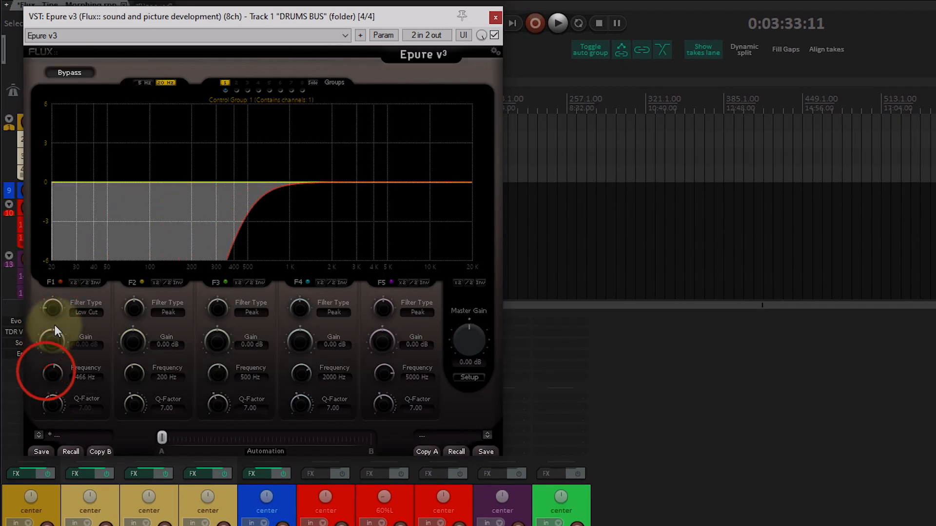
pyautogui.press('space')
pyautogui.moveTo(388, 303); pyautogui.dragTo(364, 287)
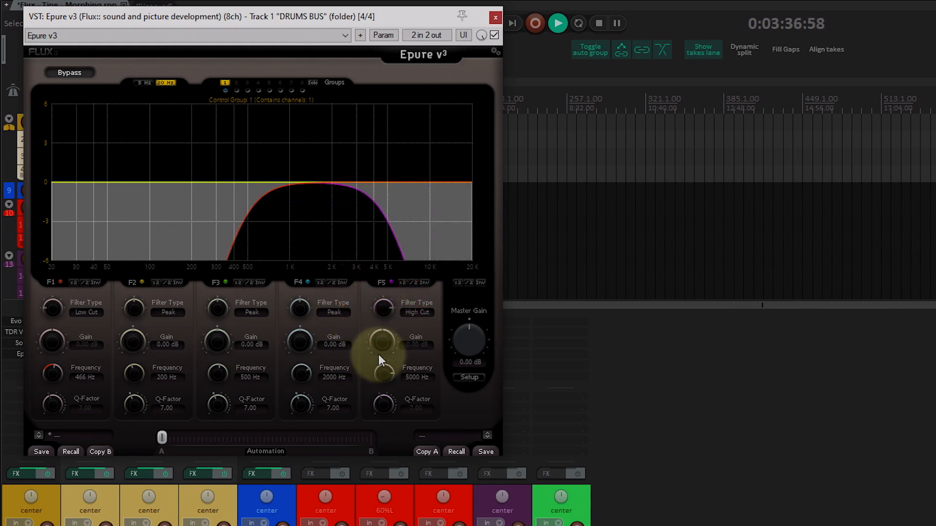
pyautogui.moveTo(382, 373)
pyautogui.mouseDown()
pyautogui.moveTo(374, 399)
pyautogui.moveTo(380, 383)
pyautogui.mouseUp()
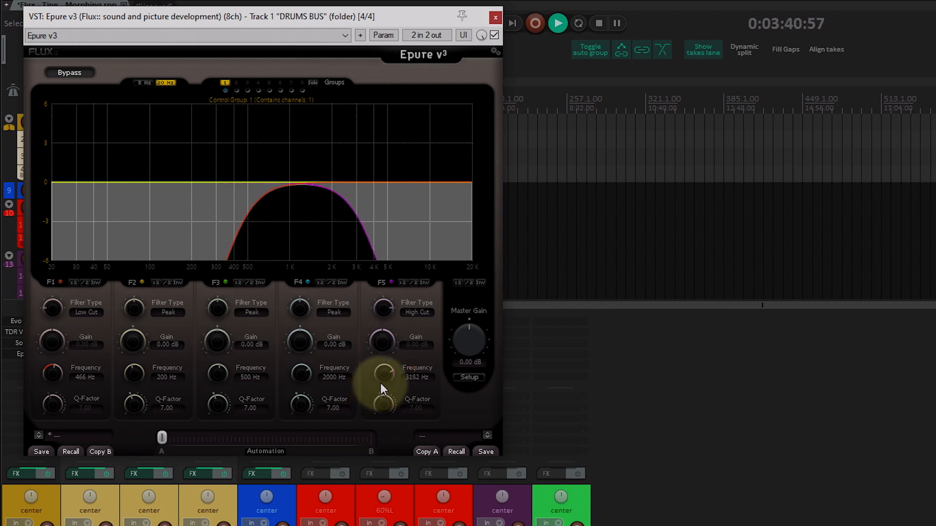
pyautogui.press('space')
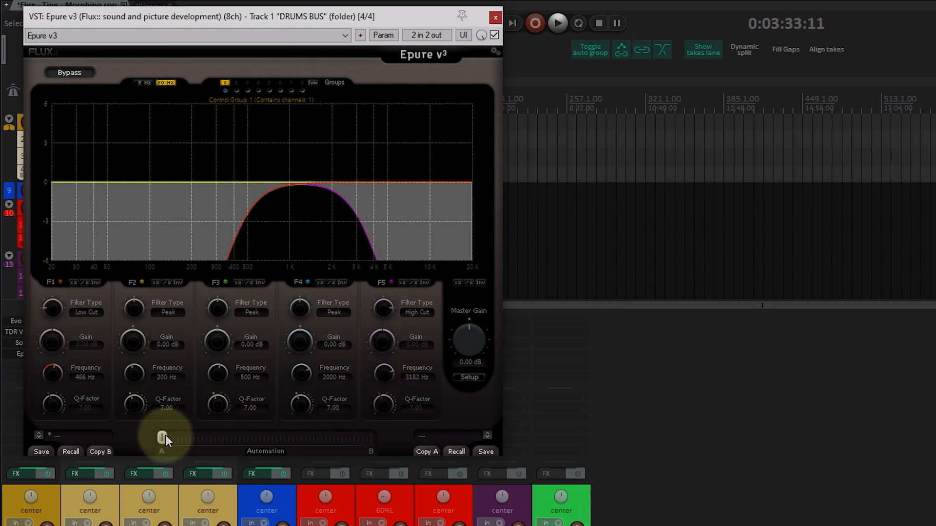
# Step: Move the morph slider to B and set F1 to Low Cut at 5 Hz and F5 to High Cut at 23999 Hz
pyautogui.moveTo(158, 439); pyautogui.dragTo(370, 439)
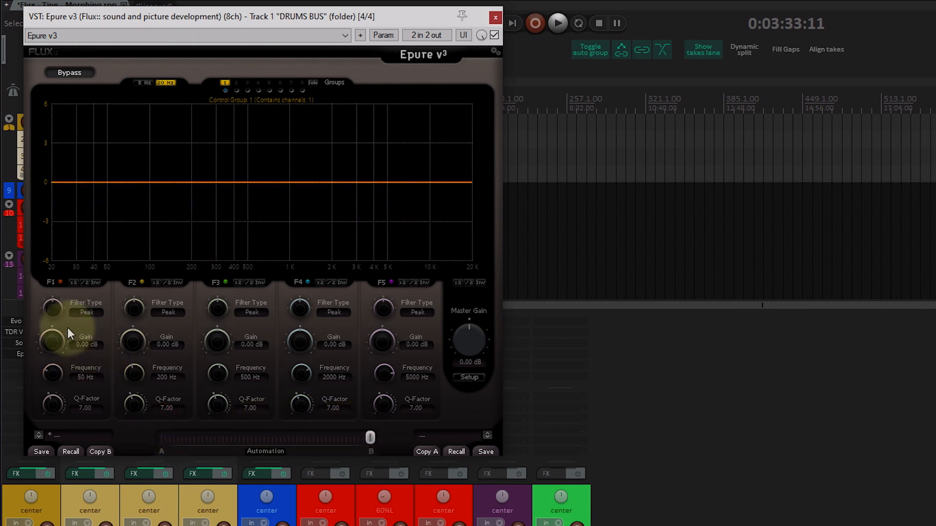
pyautogui.moveTo(53, 306); pyautogui.dragTo(54, 423)
pyautogui.moveTo(384, 313)
pyautogui.mouseDown()
pyautogui.moveTo(352, 381)
pyautogui.moveTo(383, 373)
pyautogui.moveTo(389, 325)
pyautogui.moveTo(354, 395)
pyautogui.mouseUp()
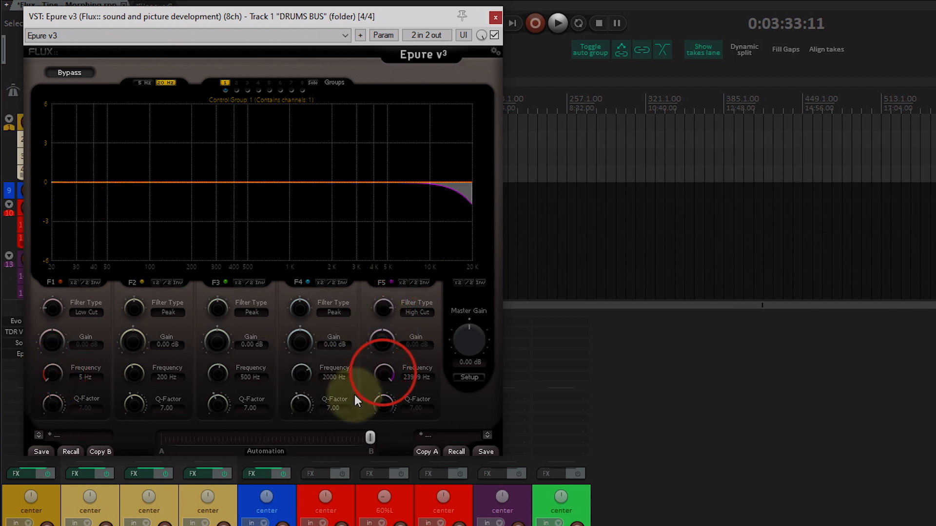
# Step: Enable automation of the morph slider and move the slider back to A
pyautogui.click(260, 453)
pyautogui.moveTo(370, 437); pyautogui.dragTo(109, 459)
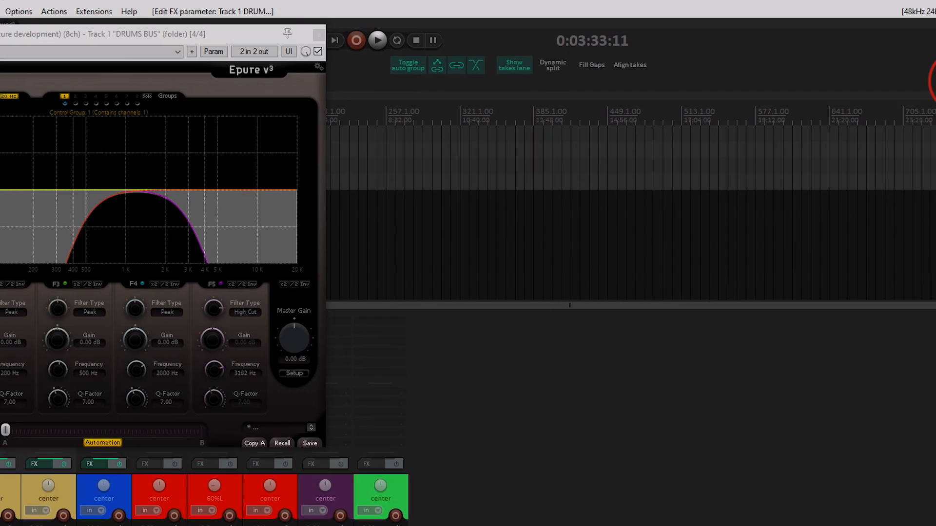
# Step: Set the global automation override to Write
pyautogui.click(914, 57)
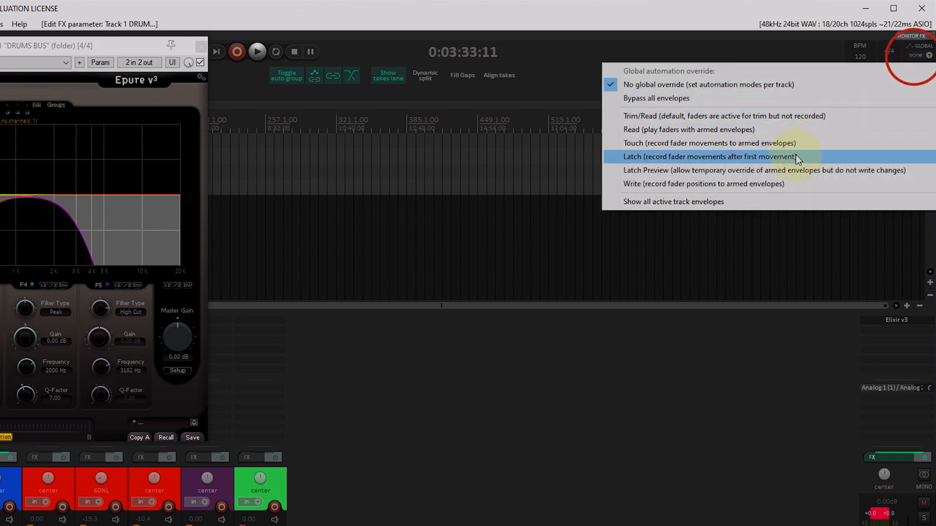
pyautogui.click(775, 181)
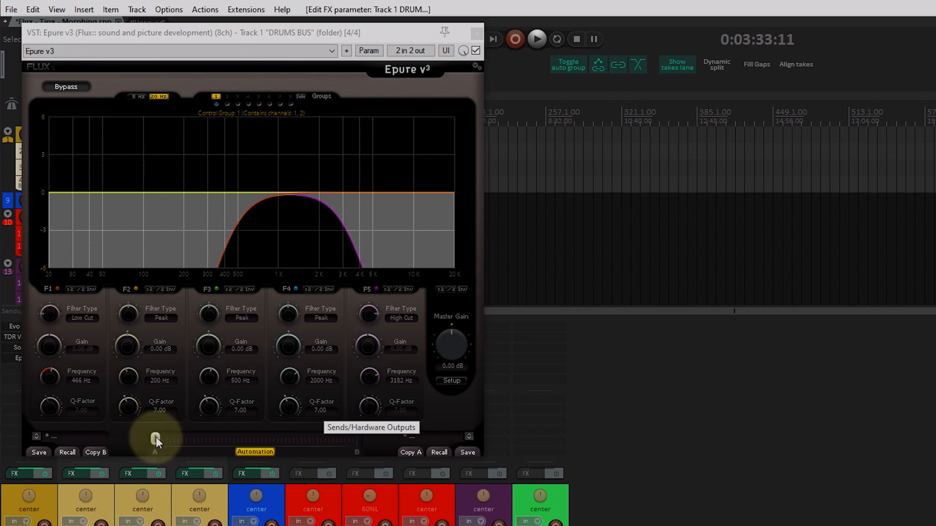
# Step: Record a morph from A to B by moving the slider during playback
pyautogui.press('space')
pyautogui.moveTo(156, 436); pyautogui.dragTo(363, 445)
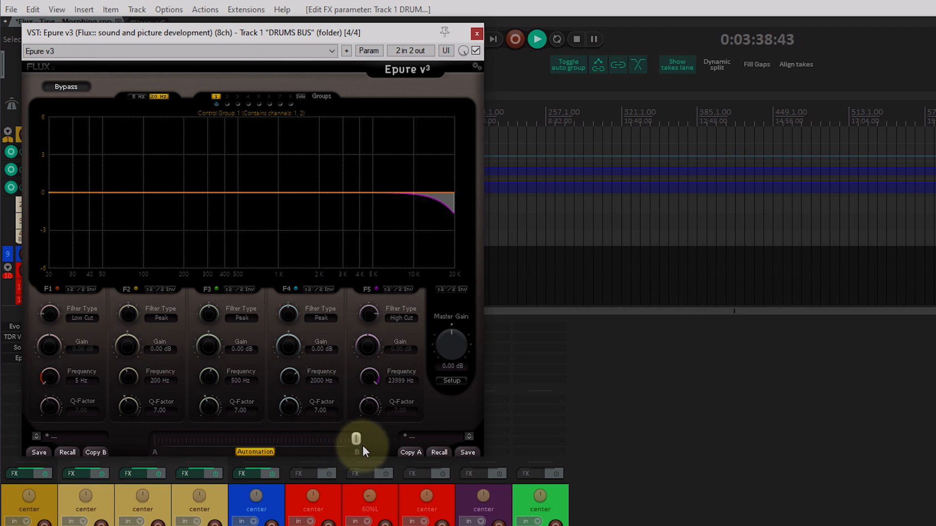
pyautogui.press('space')
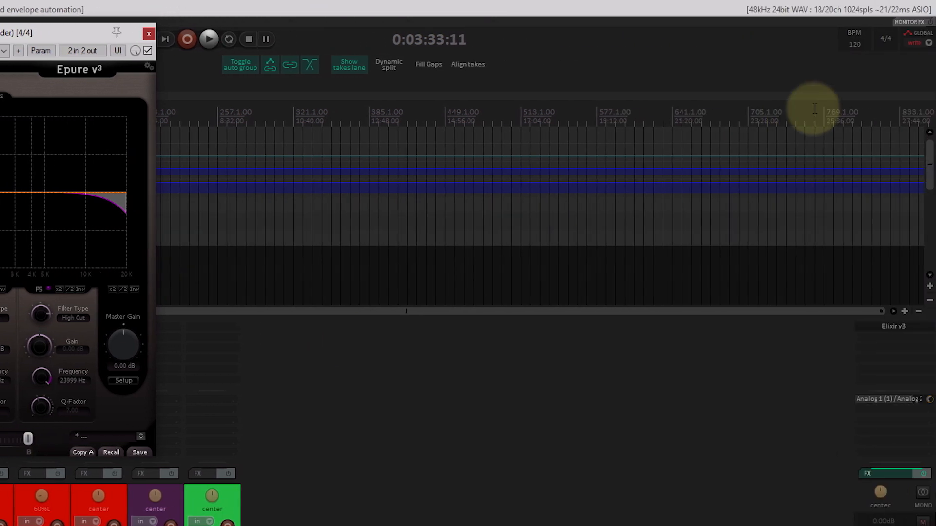
# Step: Switch the global automation override to Read and play back the recorded morph
pyautogui.click(924, 44)
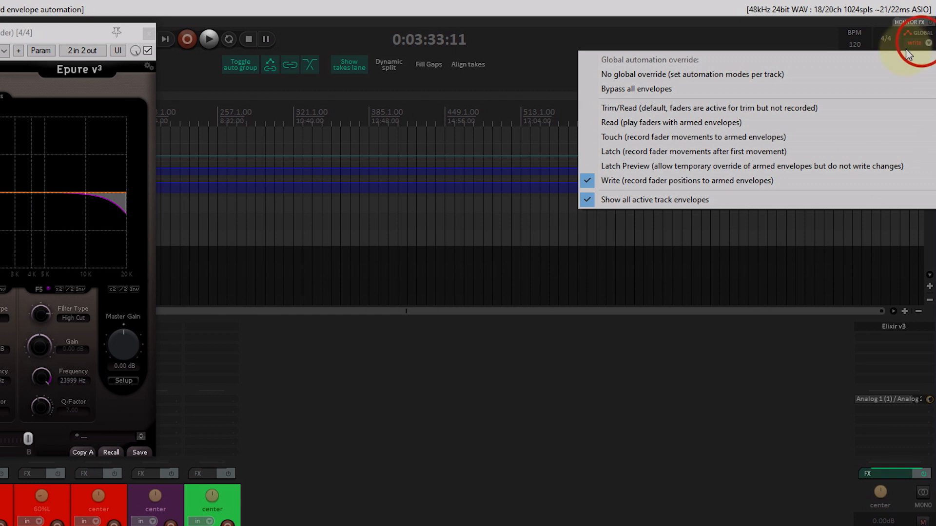
pyautogui.click(739, 125)
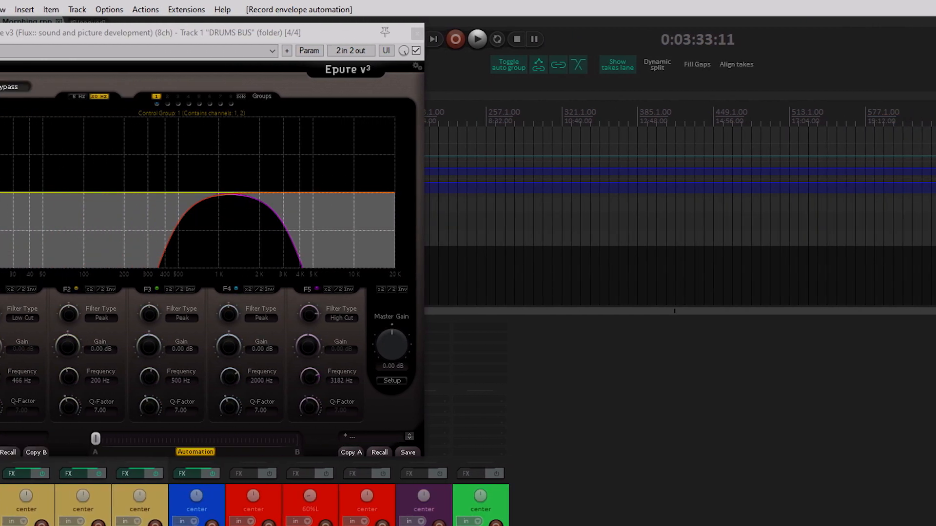
pyautogui.press('space')
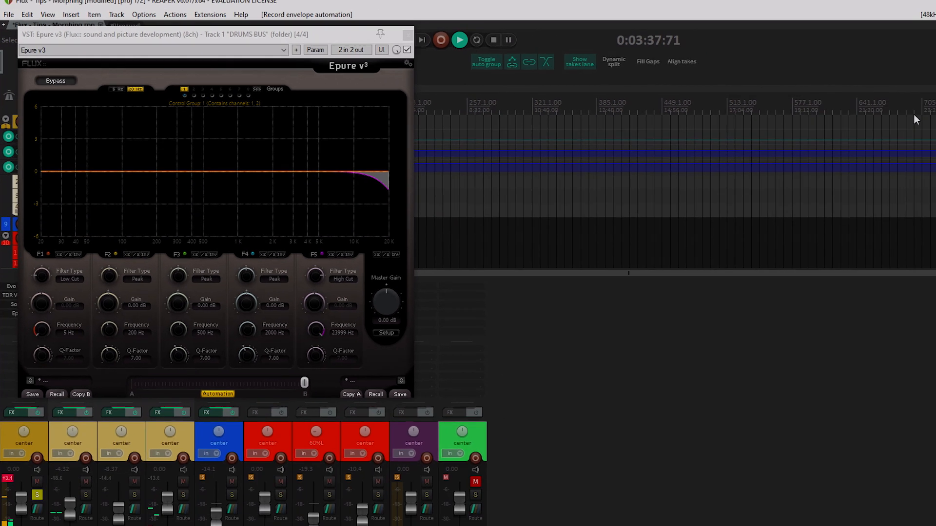
pyautogui.press('space')
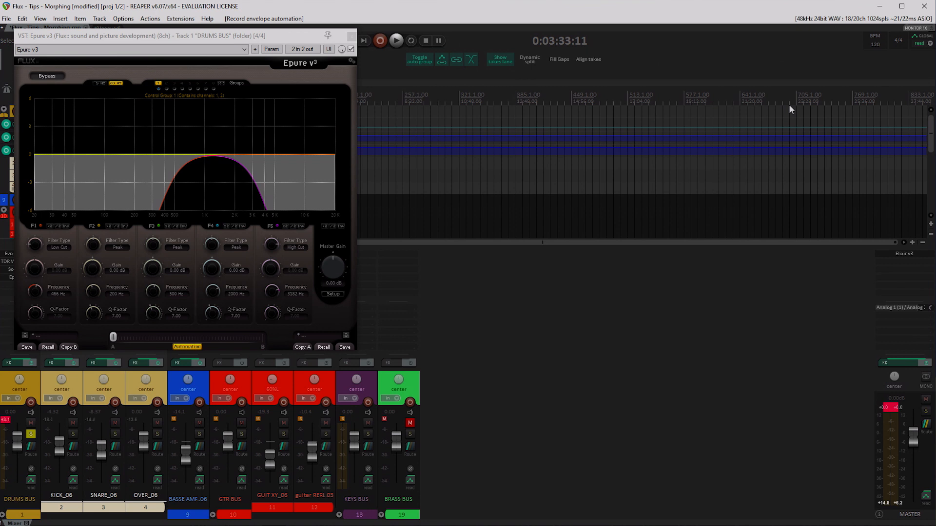